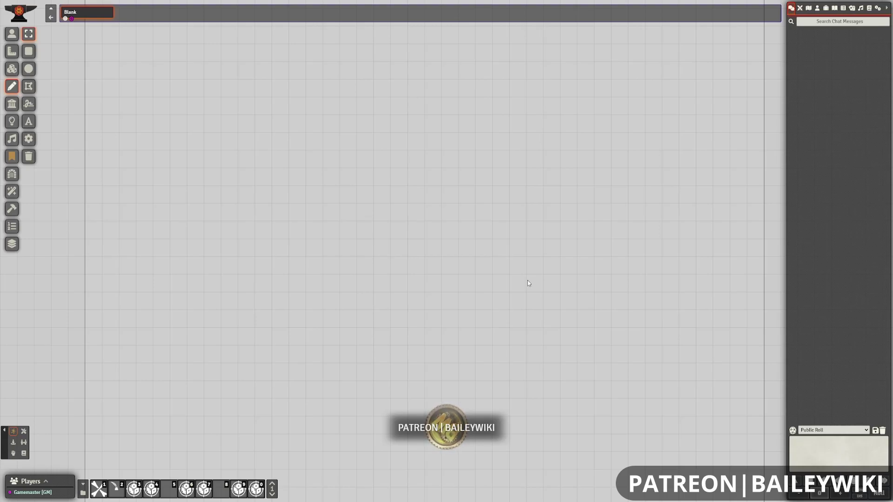
- Open the Baileywiki Landing Pages Scenes compendium and expand its 00 Remastered and 00 NEW! folders
click(869, 8)
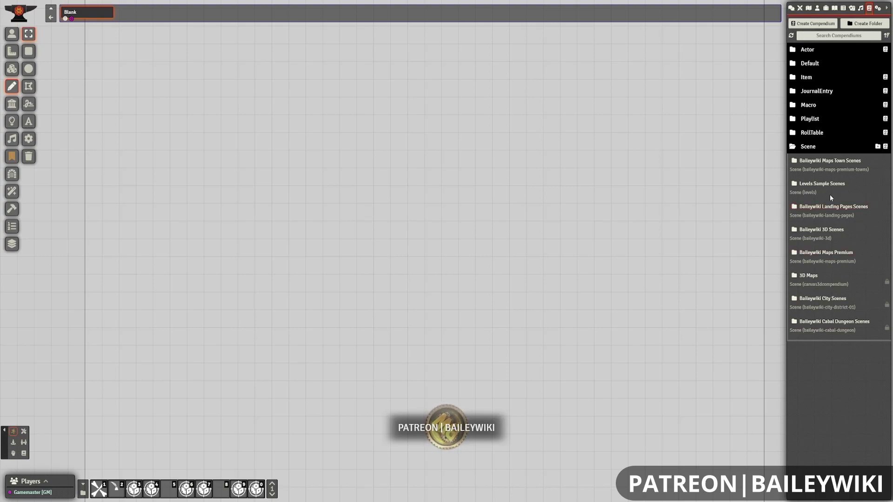
click(833, 206)
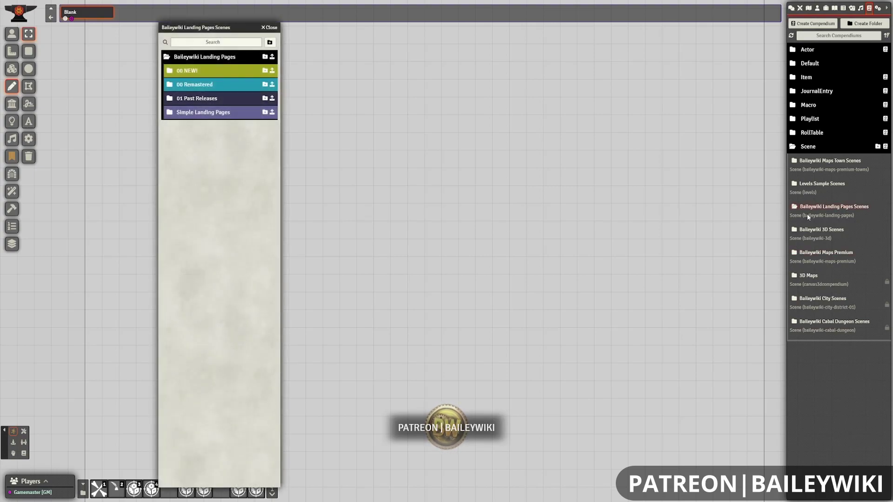
click(205, 99)
click(205, 98)
click(206, 85)
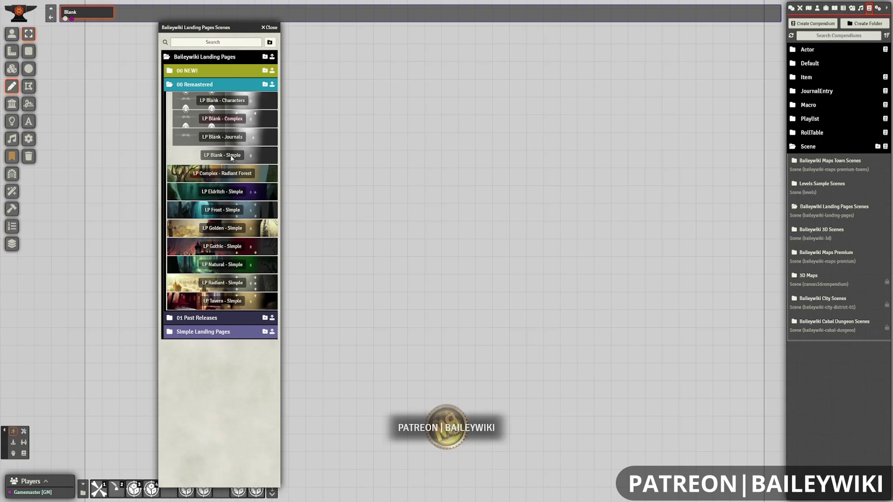
click(198, 71)
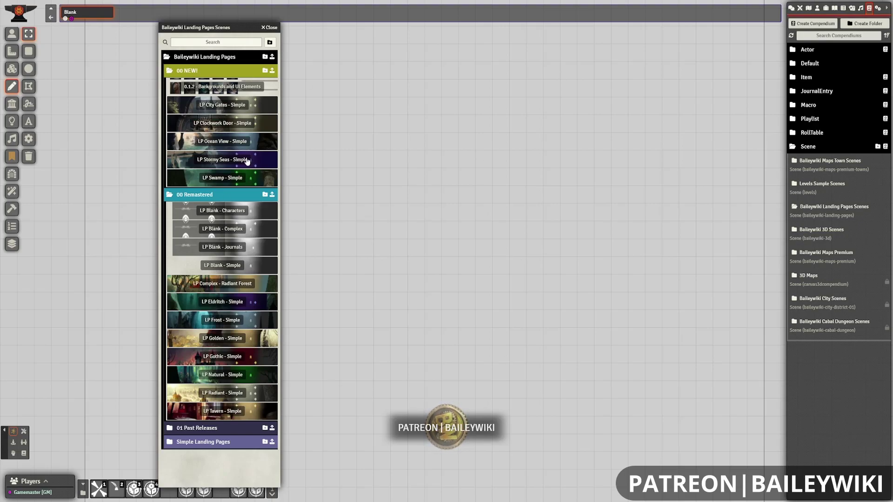
- Import the LP City Gates - Simple scene from the 00 NEW! folder, then close the compendium
right_click(238, 108)
click(190, 121)
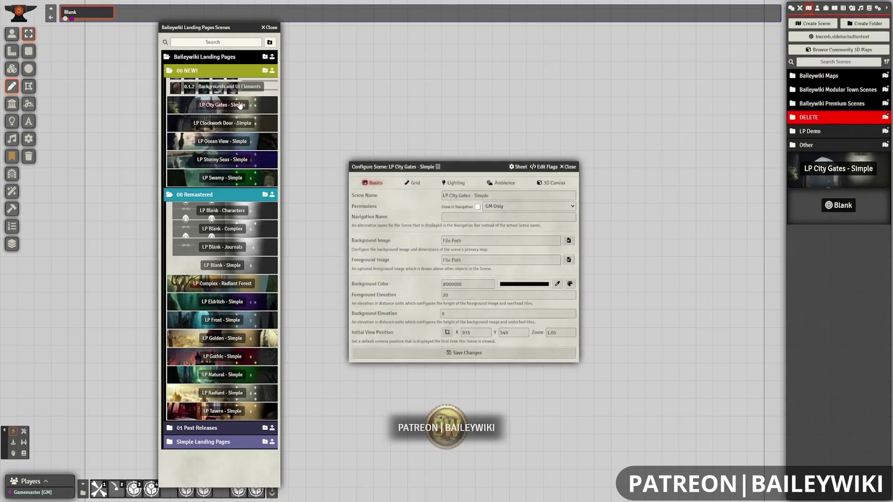
click(192, 71)
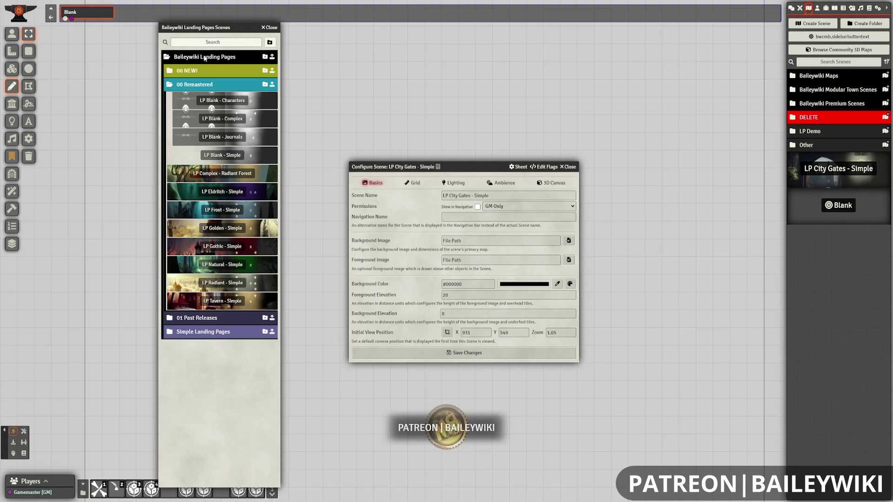
click(204, 56)
click(271, 28)
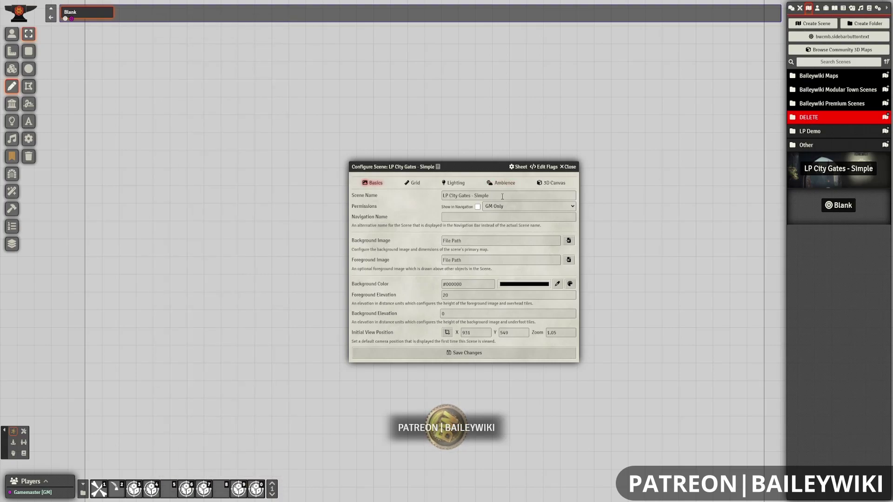
- Rename the imported scene as LP Demo, show it in navigation for All Players and save the changes
drag(512, 196, 411, 194)
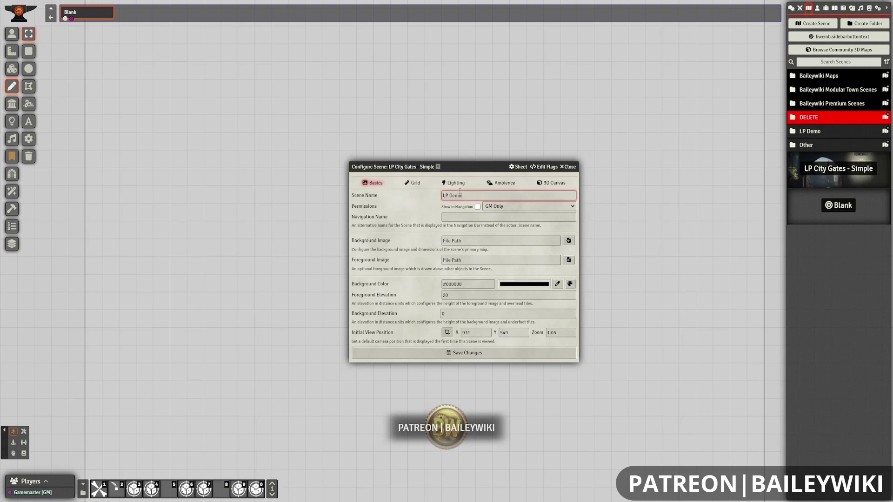
click(528, 206)
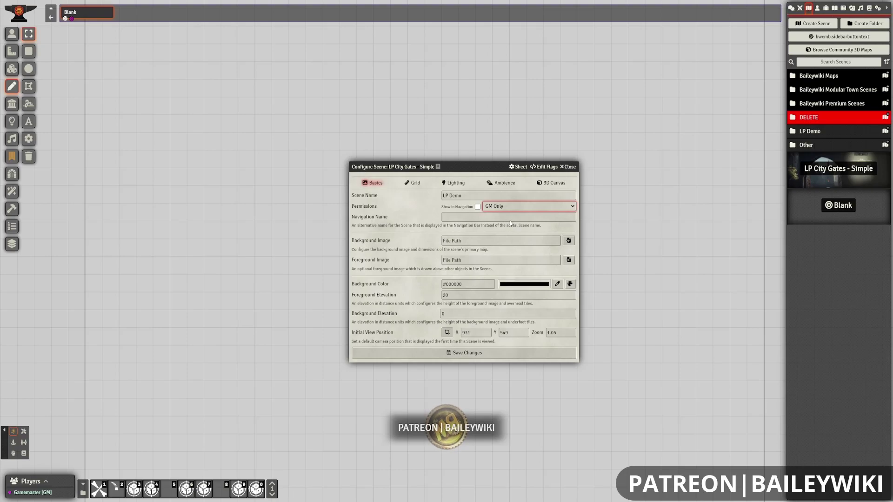
click(478, 207)
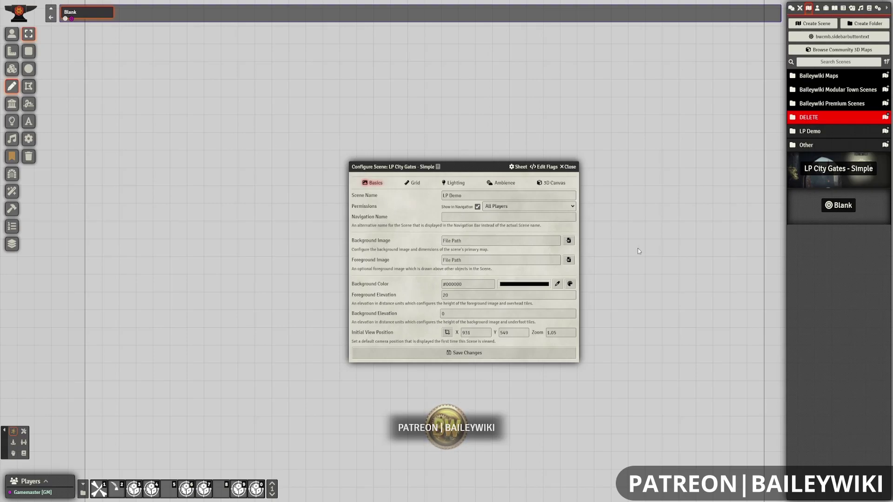
click(475, 353)
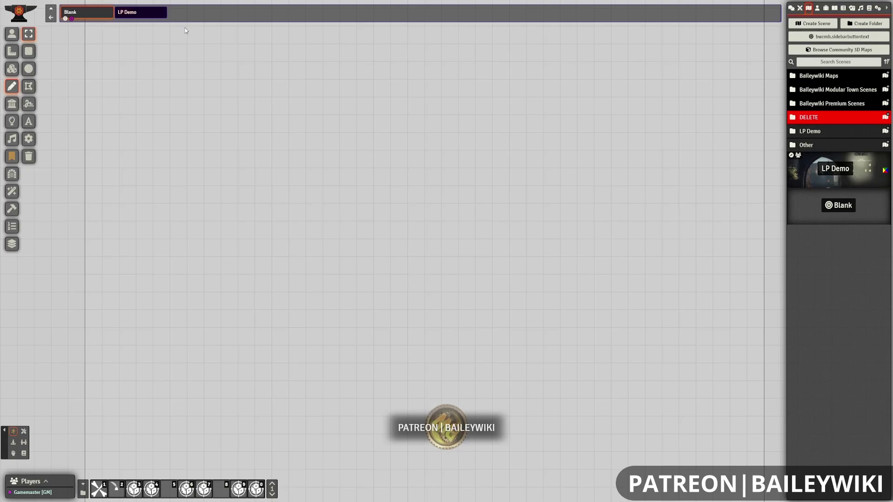
- View the LP Demo scene and activate it
click(126, 13)
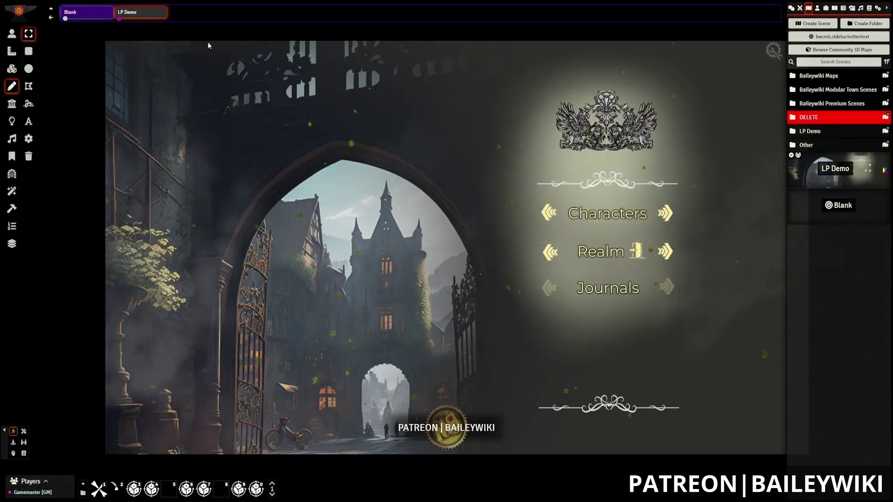
right_click(135, 13)
click(133, 27)
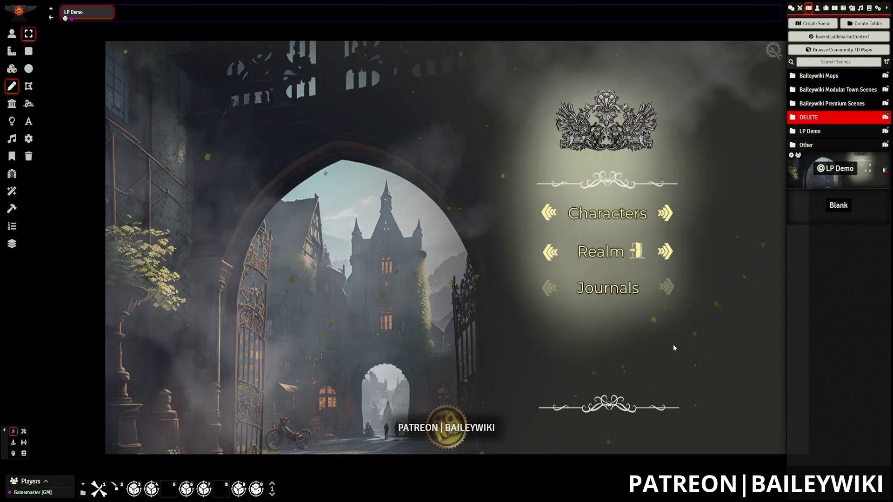
- Open the configuration of the tile over Characters and examine its trigger setup and actions
click(11, 33)
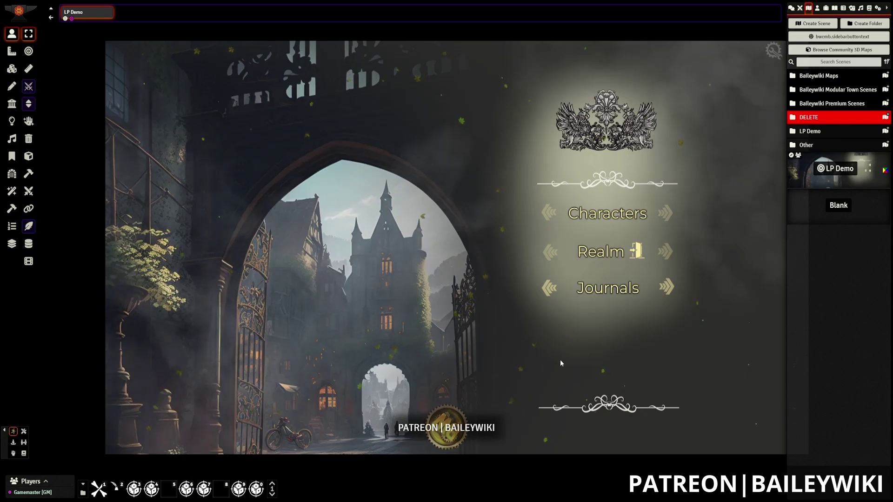
click(11, 68)
click(635, 219)
double_click(632, 211)
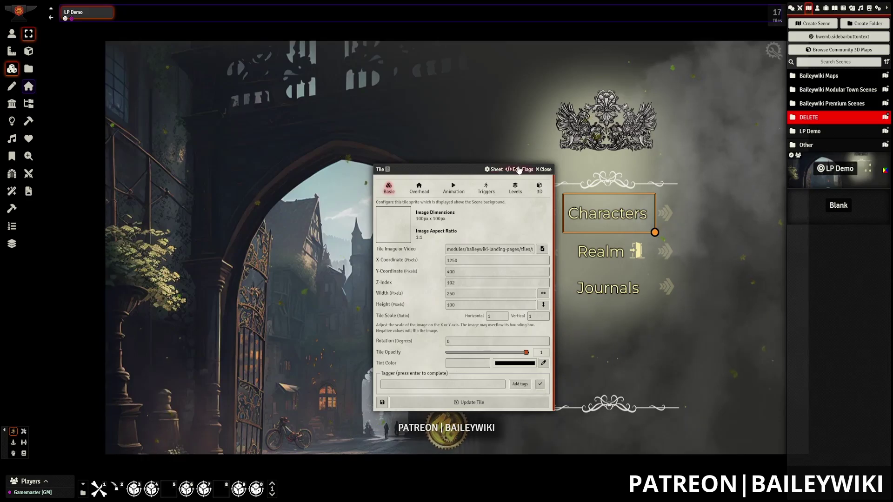
click(545, 170)
double_click(589, 231)
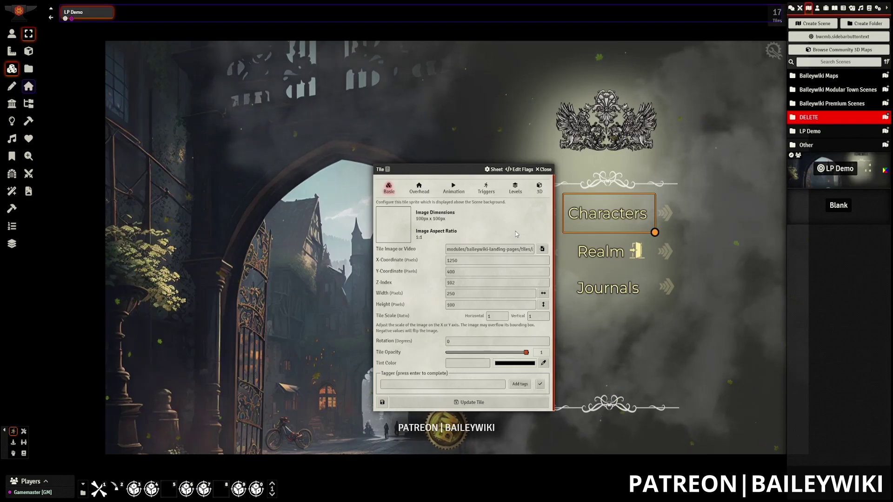
click(486, 189)
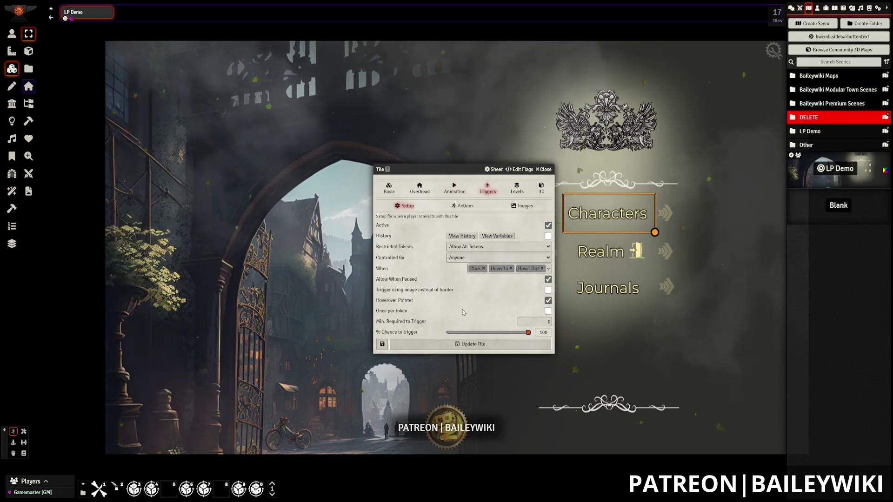
click(463, 207)
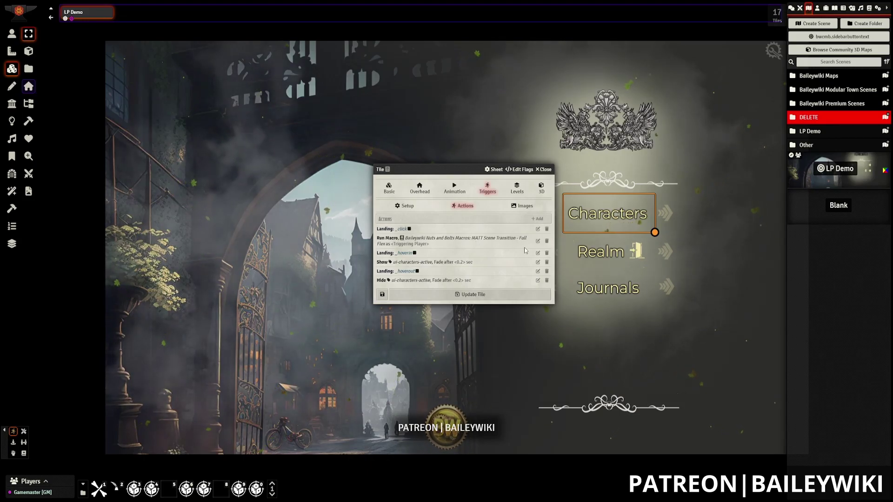
- Edit the tile's Run Macro action, replacing the first argument with "LP Demo - Characters"
click(537, 243)
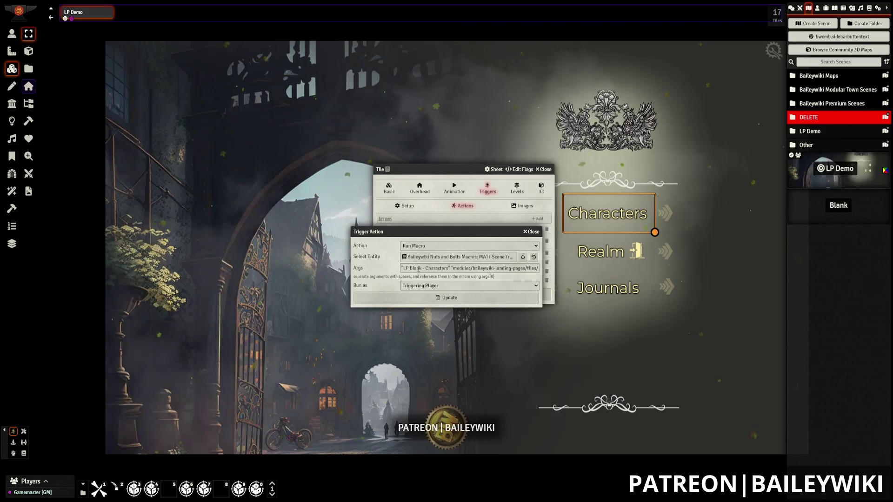
click(451, 268)
text(,)
drag(402, 268, 450, 269)
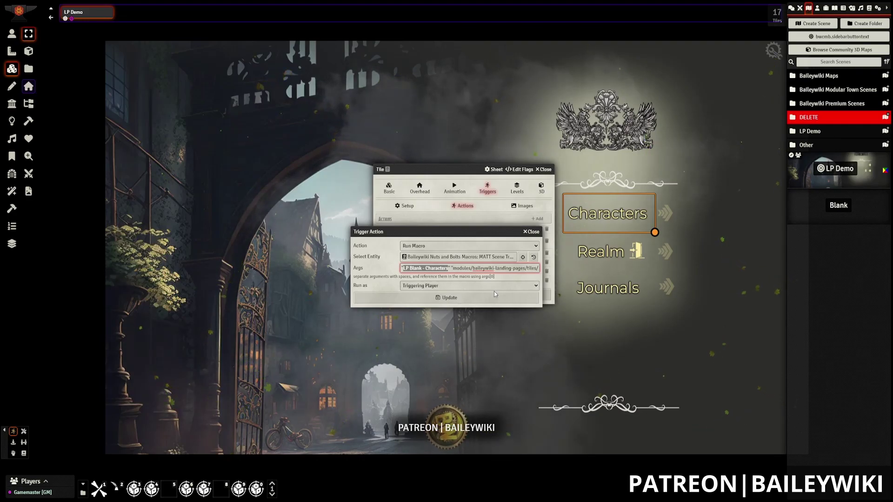
text(LP Demo - Characters)
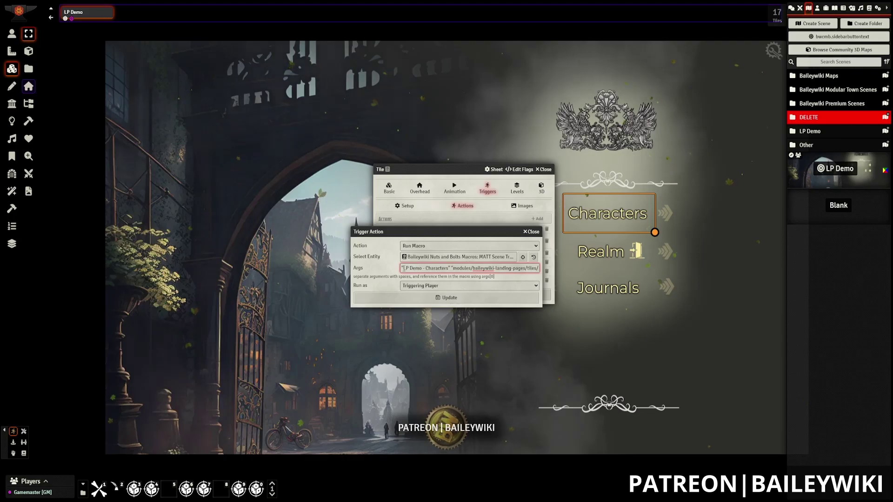
drag(402, 269, 449, 268)
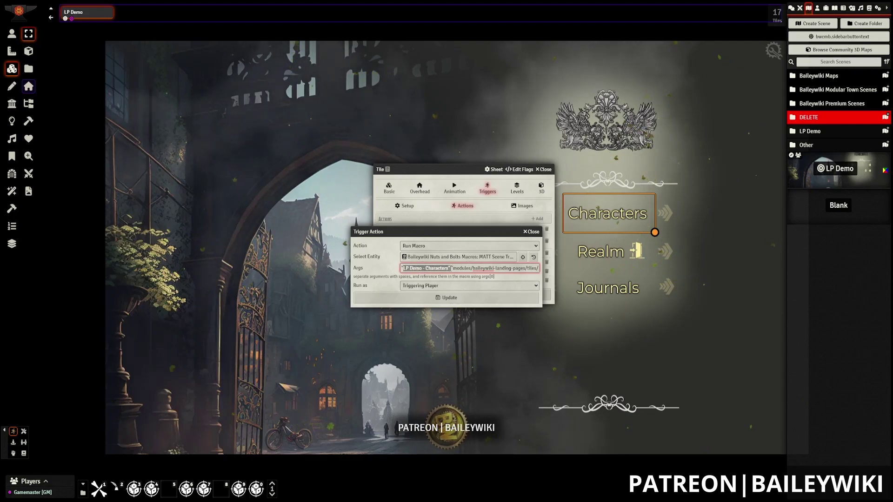
click(450, 268)
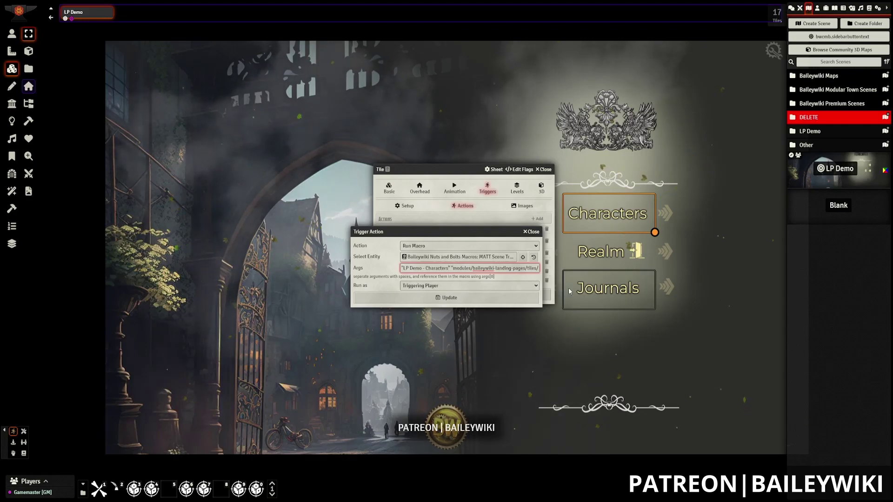
right_click(821, 219)
click(808, 254)
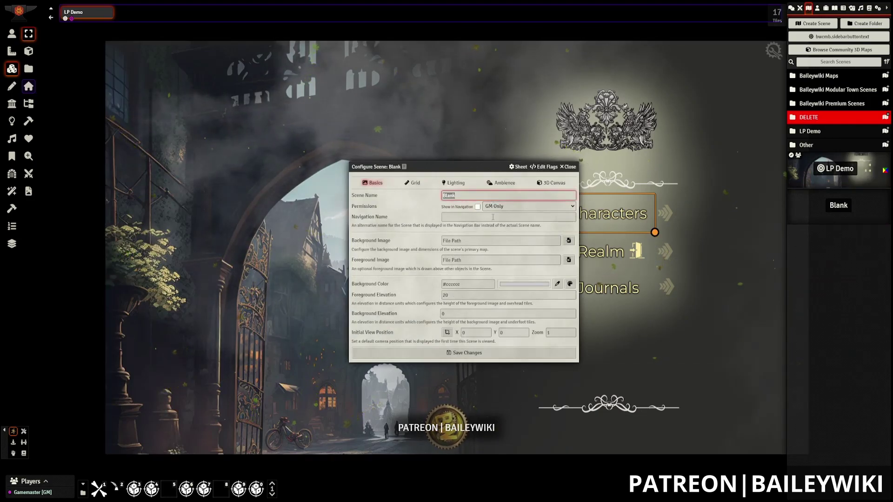
click(570, 167)
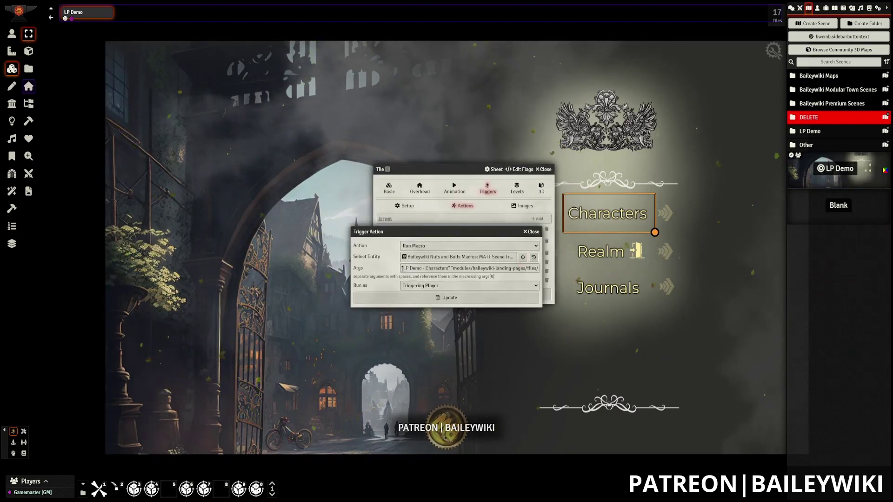
- Copy the scene name LP Demo - Characters from the macro arguments and examine the background image path that follows it
mouse_move(402, 268)
mouse_down()
mouse_move(448, 268)
mouse_move(403, 269)
mouse_up()
key(ctrl+c)
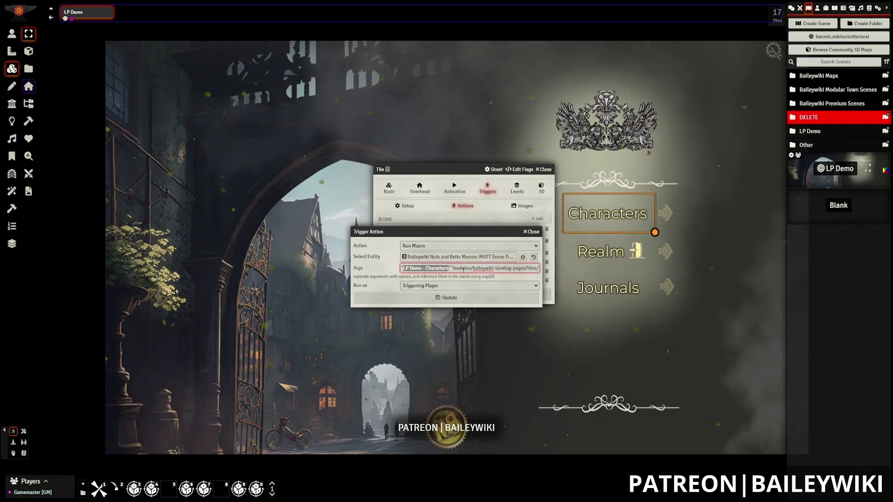
click(473, 268)
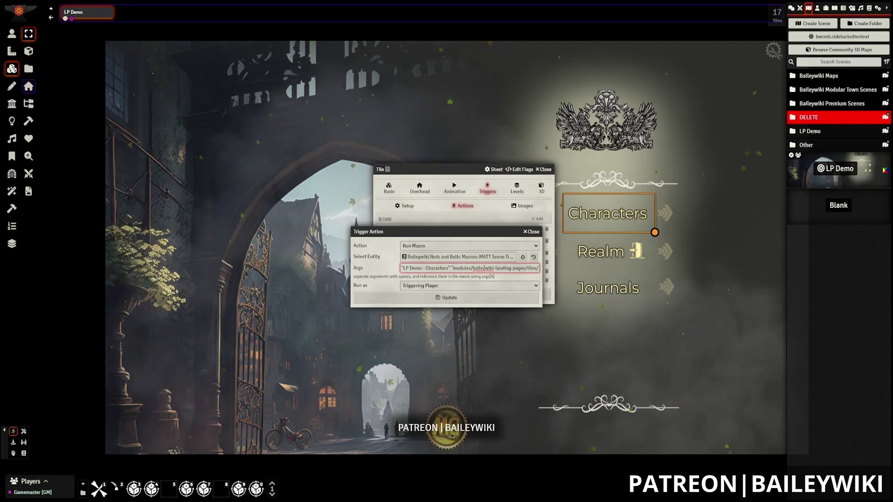
key(Right)
key(Right)
key(Right)
key(Right)
key(Right)
key(Right)
key(Right)
key(Right)
key(Right)
key(Right)
key(Right)
key(Right)
key(Right)
key(Right)
key(Right)
key(Right)
key(Right)
key(Right)
key(Right)
key(Right)
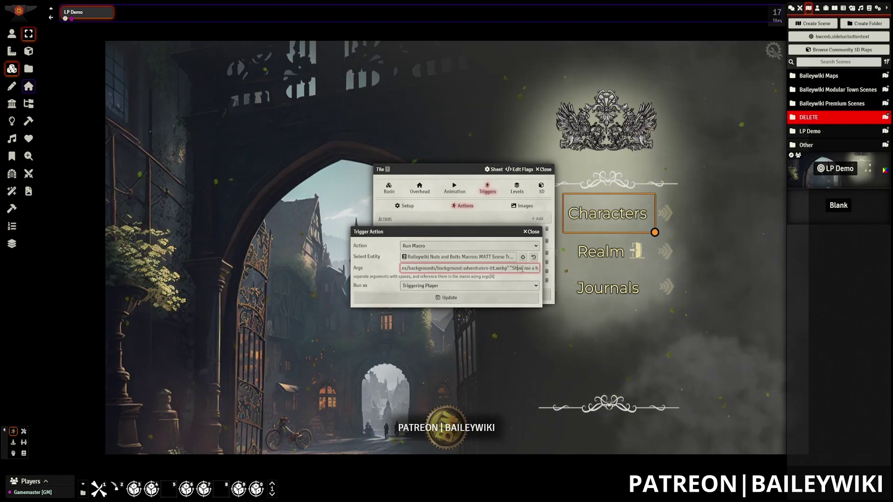
- Examine the quote text at the end of the macro arguments and the background file name before it
text(ero, and I'll write you a tragedy...")
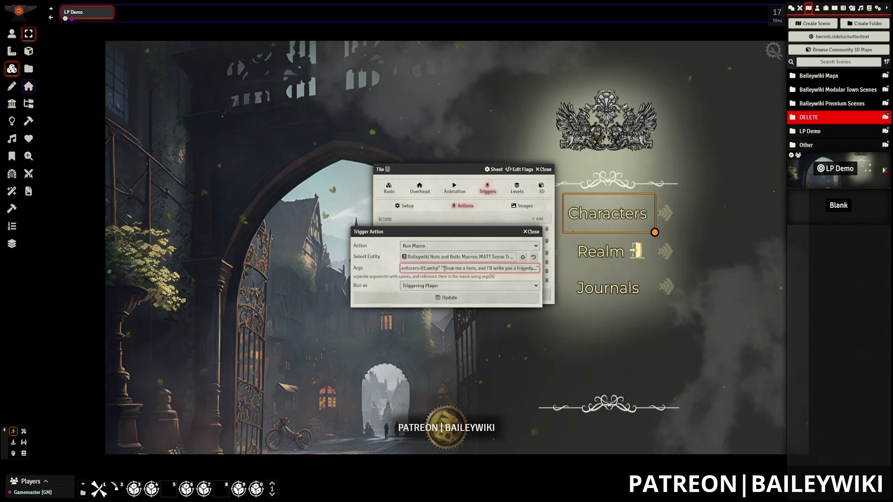
drag(442, 268, 534, 269)
click(534, 269)
drag(442, 268, 536, 267)
click(424, 268)
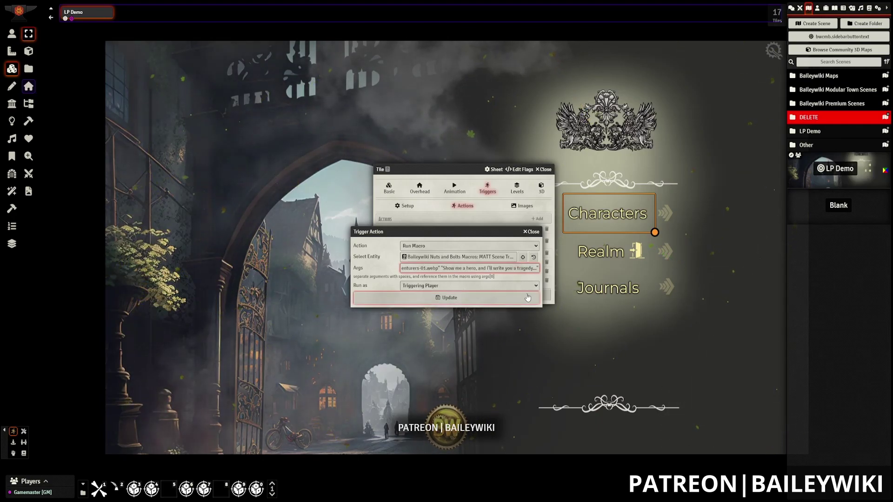
key(Left)
key(Left)
key(Left)
key(Left)
key(Left)
key(Left)
key(Left)
key(Left)
key(Left)
key(Left)
key(Left)
key(Left)
key(Left)
key(Left)
key(Left)
key(Left)
key(Left)
key(Left)
key(Left)
key(Left)
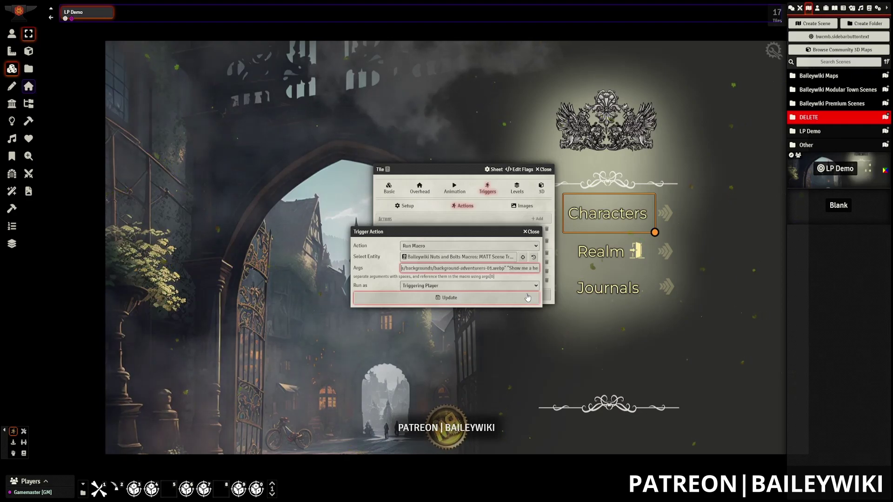
key(Left)
key(Left)
key(Left)
key(Left)
key(Left)
key(Left)
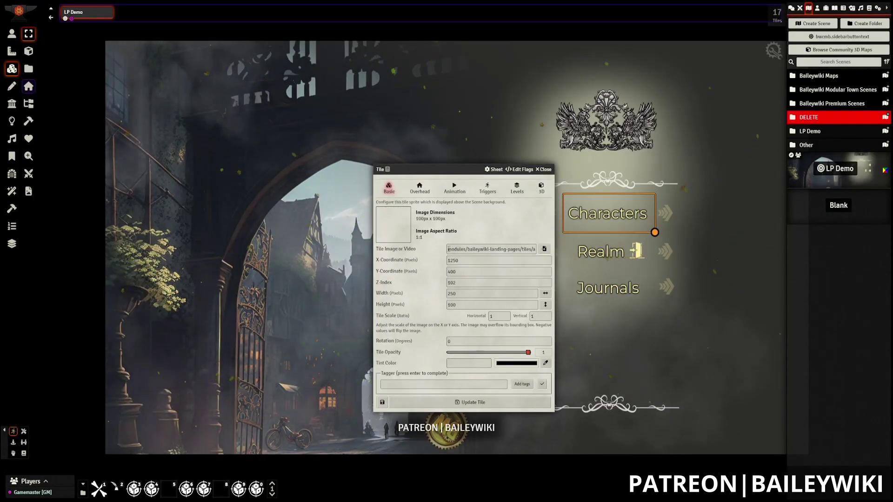
- Inspect the image path of the Characters tile in its basic settings and close the tile configuration
click(477, 249)
drag(444, 248, 607, 223)
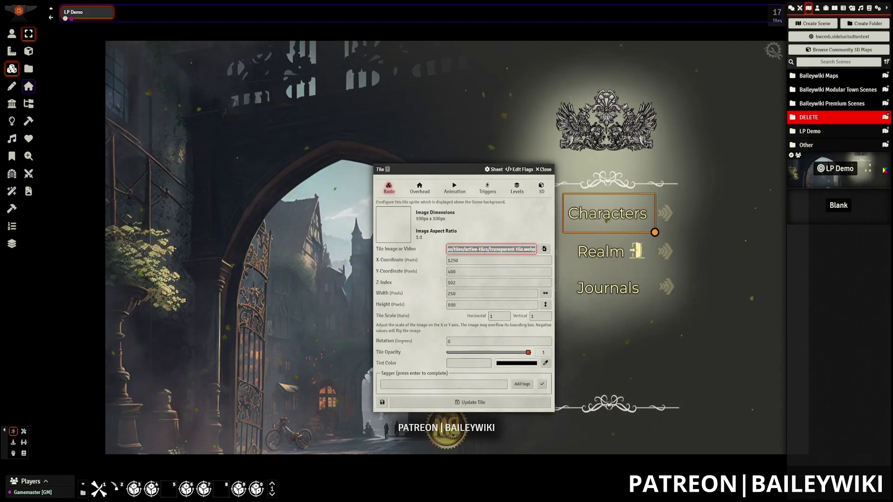
click(503, 233)
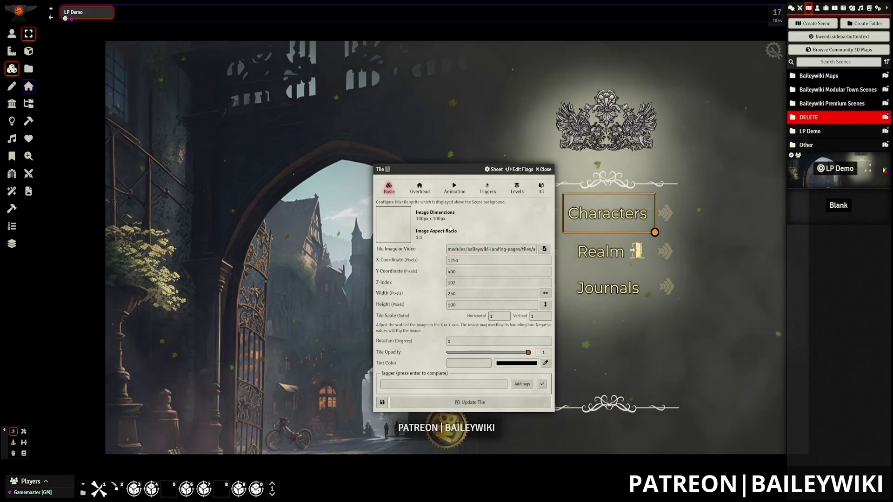
click(544, 169)
- Rename the Blank scene as LP Demo - Characters and save its configuration
right_click(837, 211)
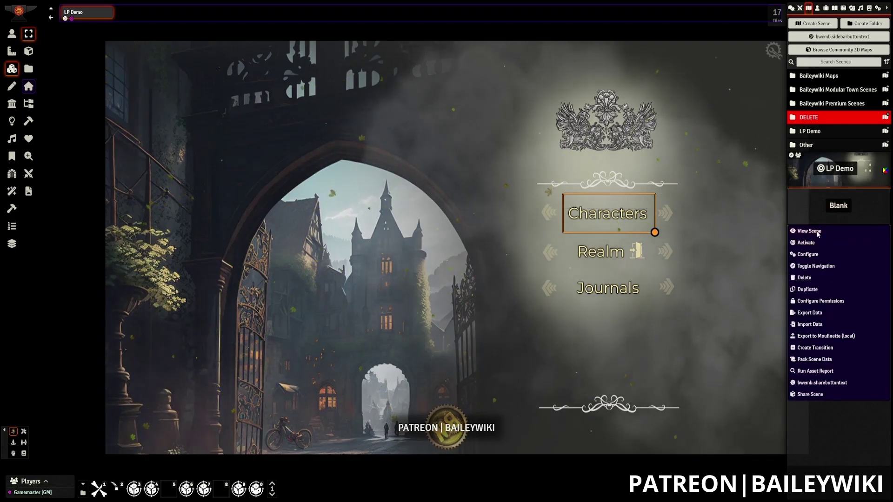
click(807, 254)
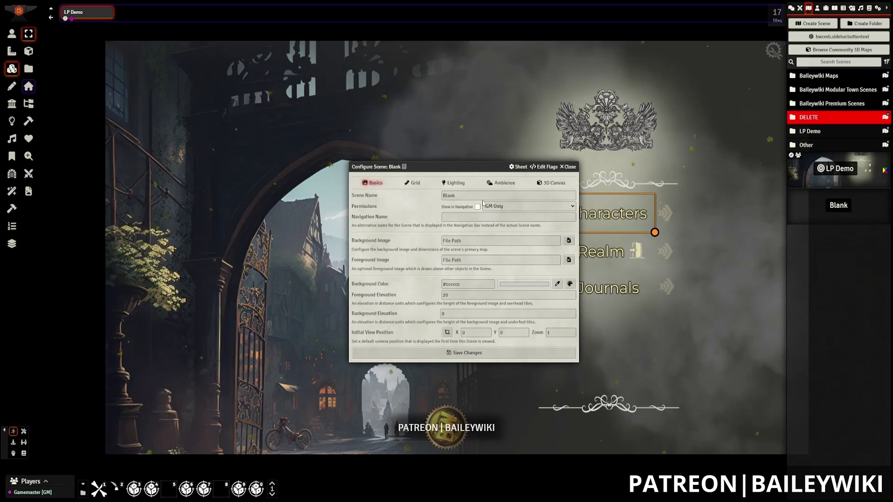
double_click(484, 195)
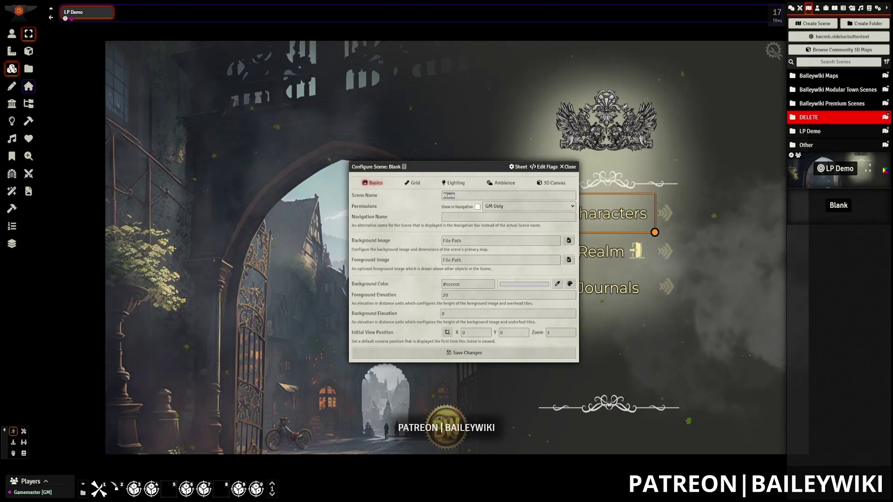
key(ctrl+v)
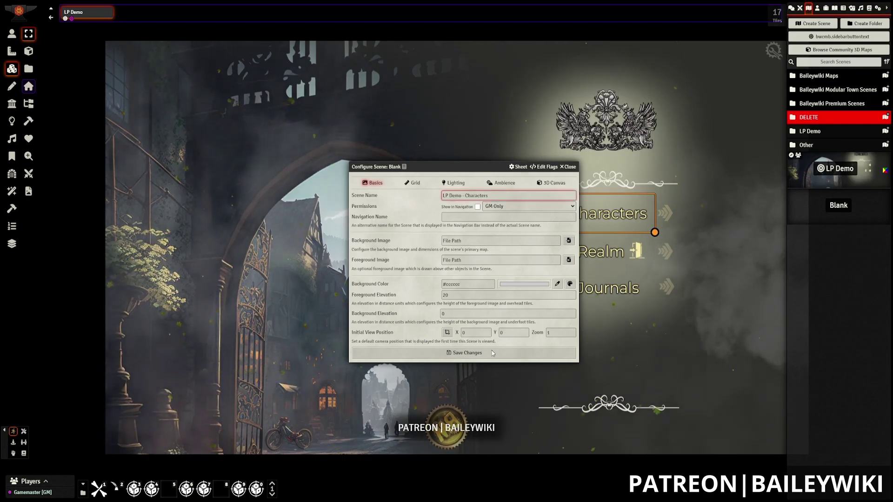
click(492, 355)
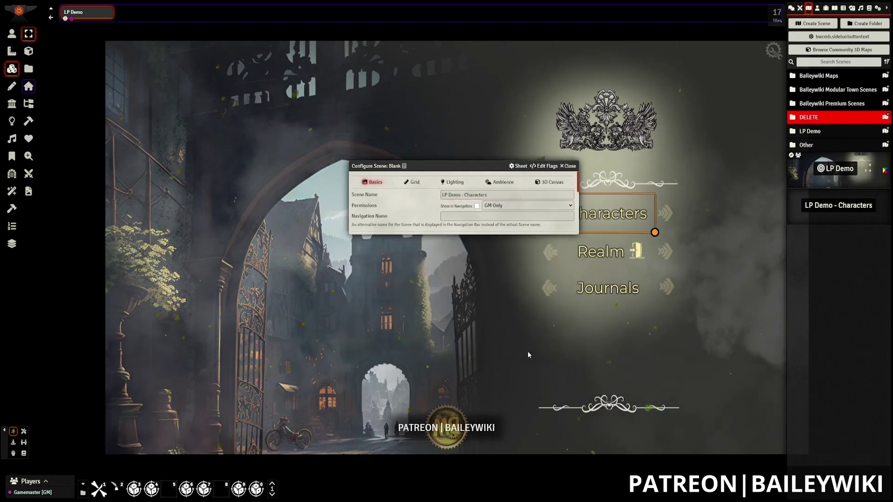
- Test the Characters link on the landing page as a player would and return to the LP Demo scene
click(12, 34)
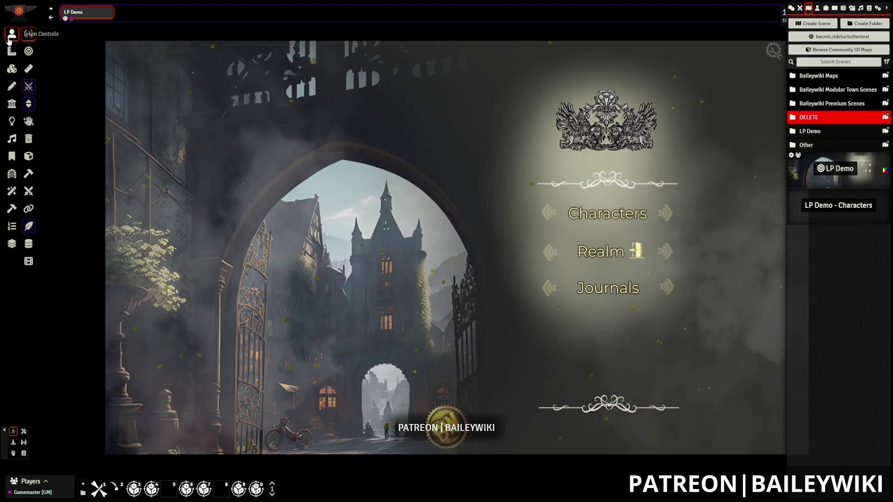
click(614, 216)
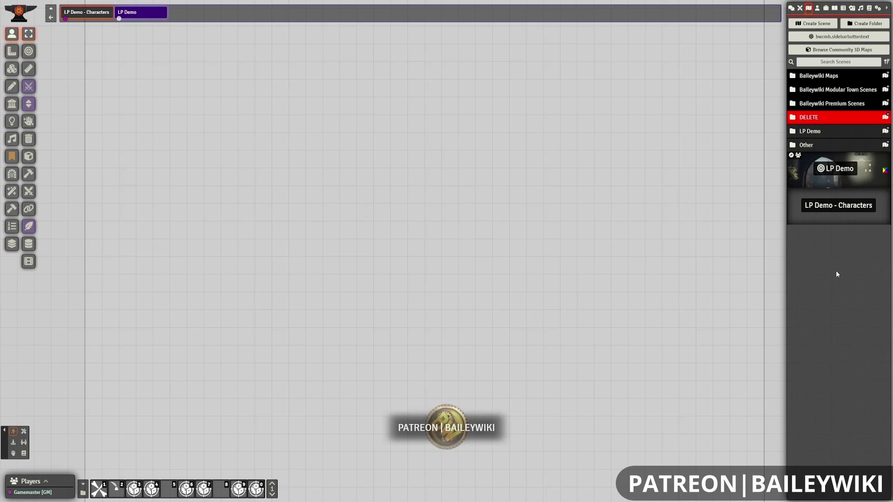
click(846, 177)
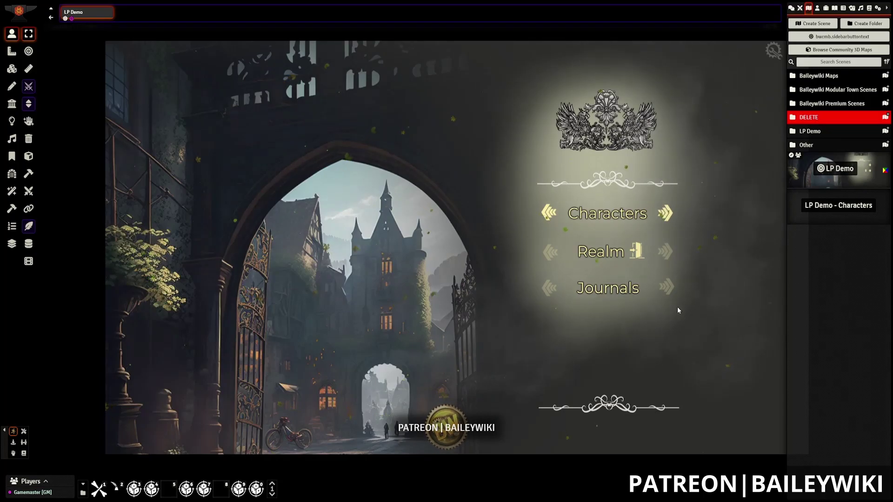
- Rename the LP Demo - Characters scene back to Blank
right_click(859, 219)
click(807, 254)
triple_click(465, 195)
text(Bl)
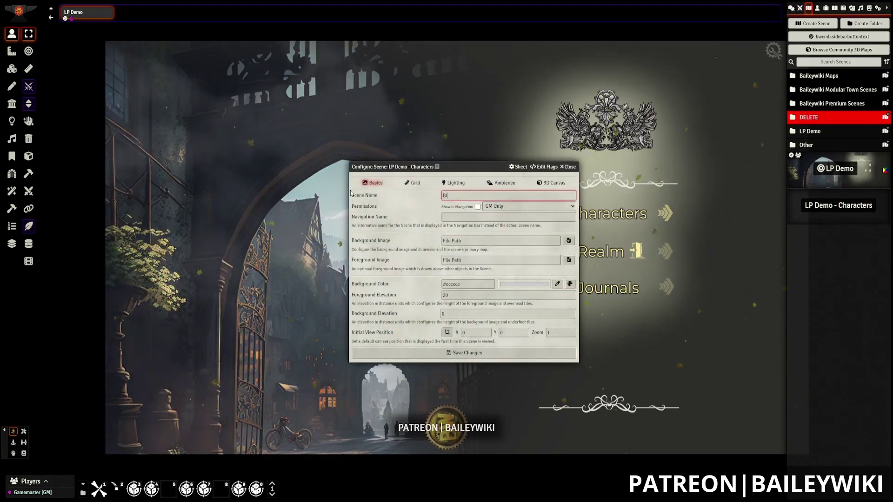
text(ank)
key(Return)
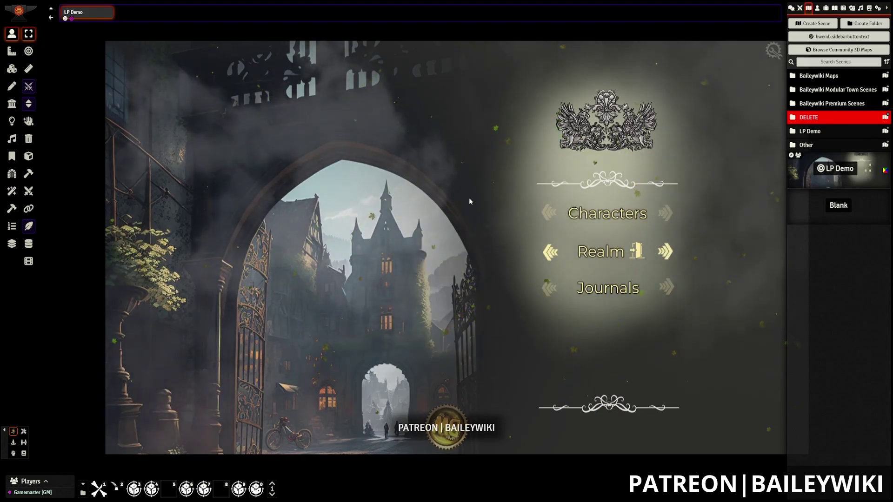
- Open the Run Macro action in the Realm tile's triggers for editing
click(11, 69)
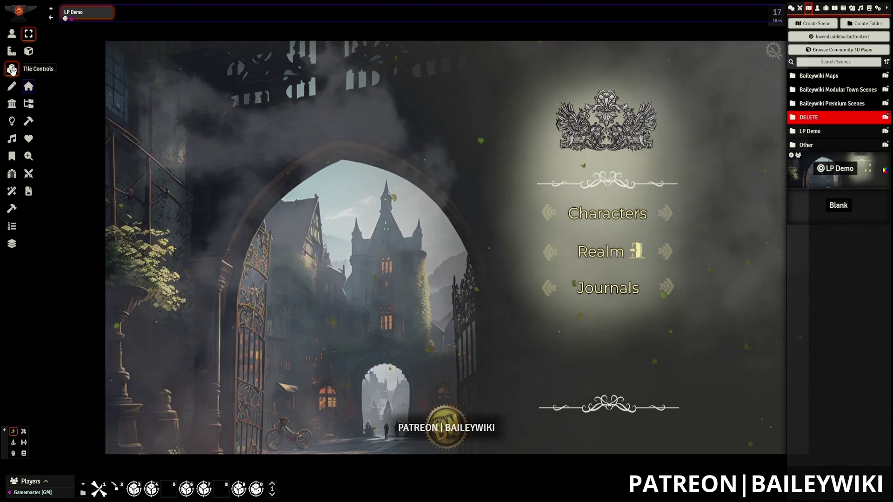
double_click(602, 261)
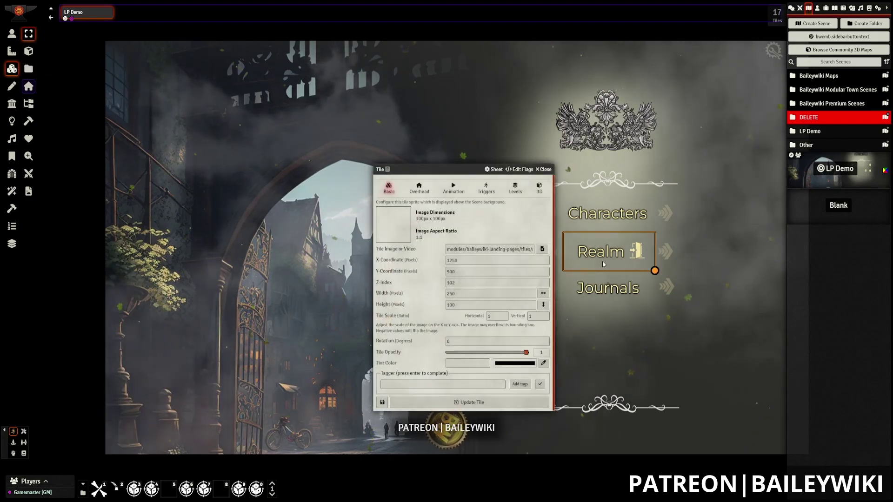
click(485, 193)
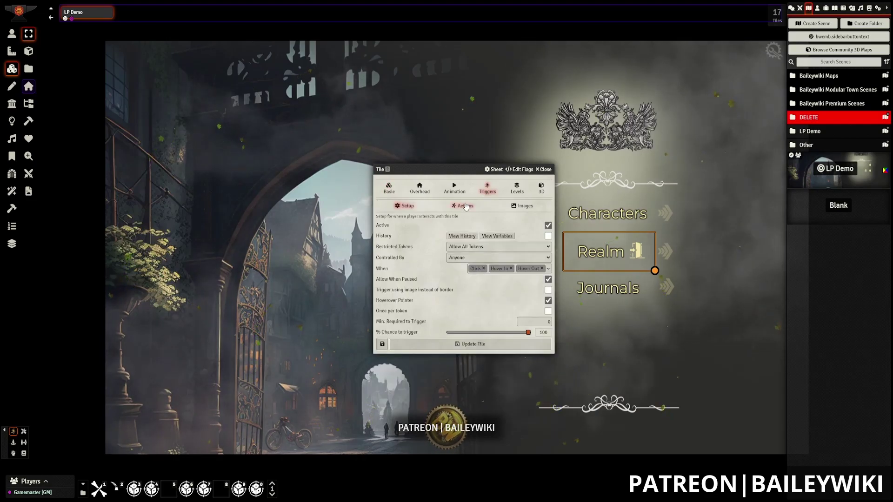
click(466, 206)
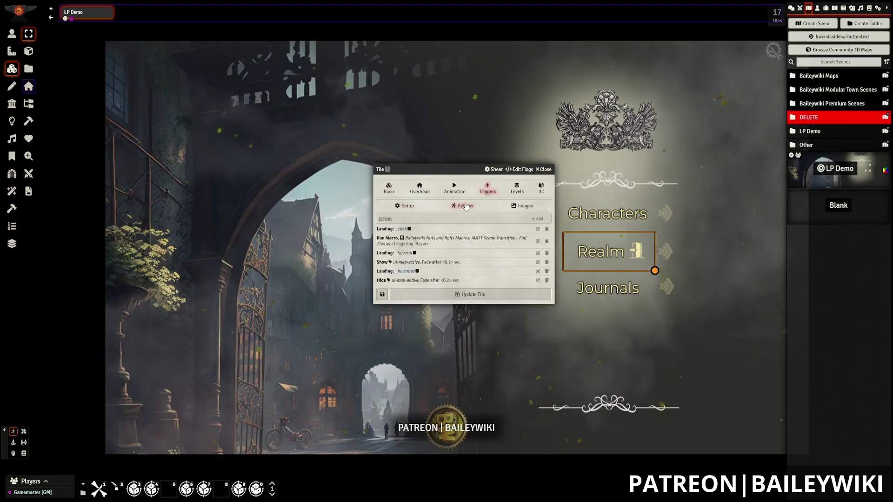
click(538, 241)
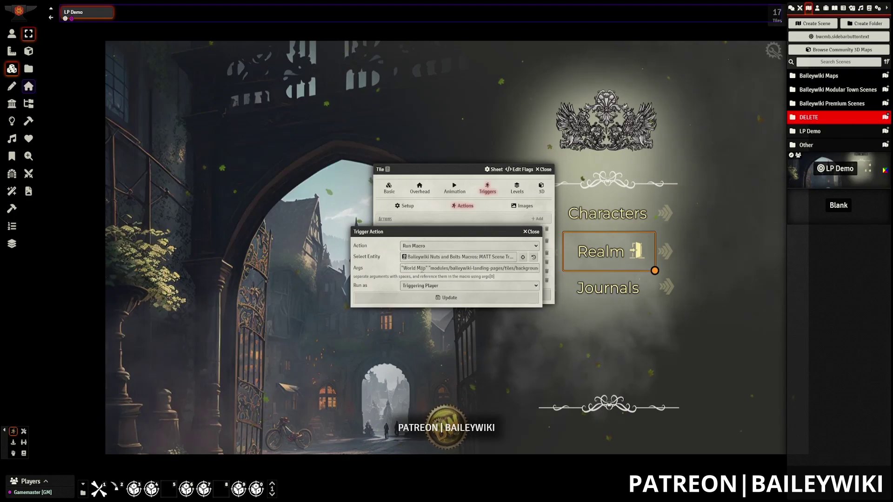
- Look up the exact scene name of the map scene stored in the LP Demo folder
click(815, 131)
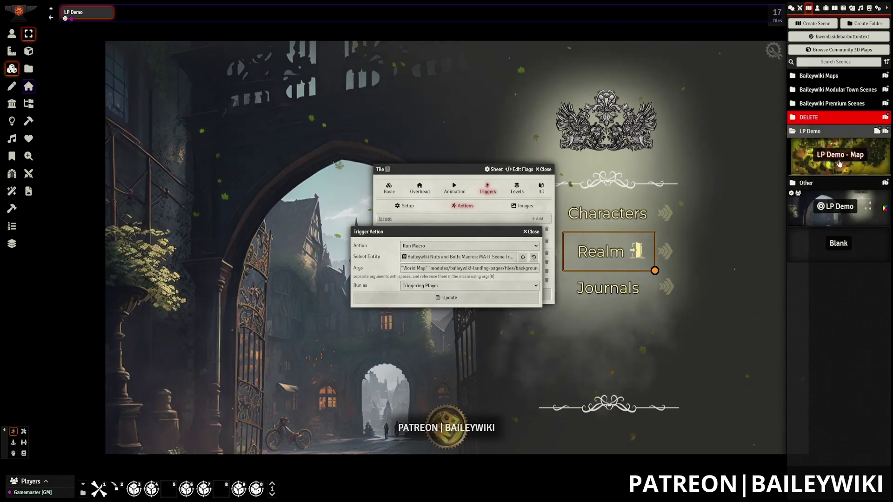
right_click(830, 154)
click(812, 207)
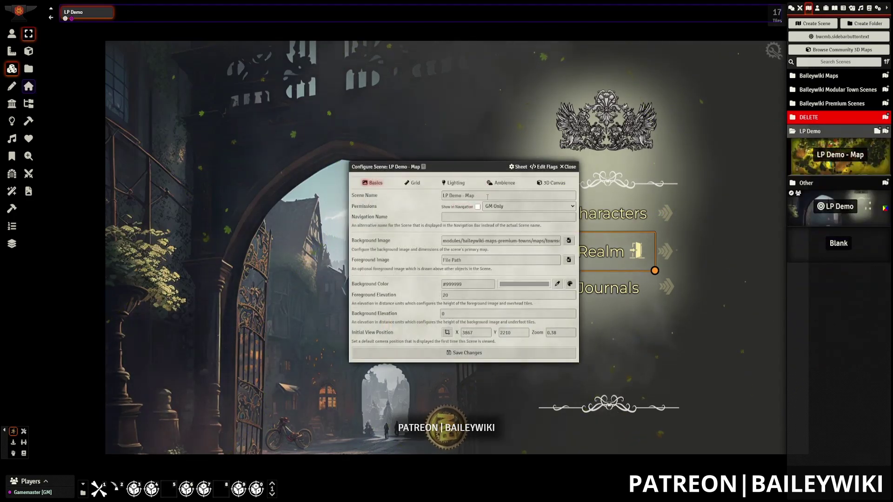
click(573, 168)
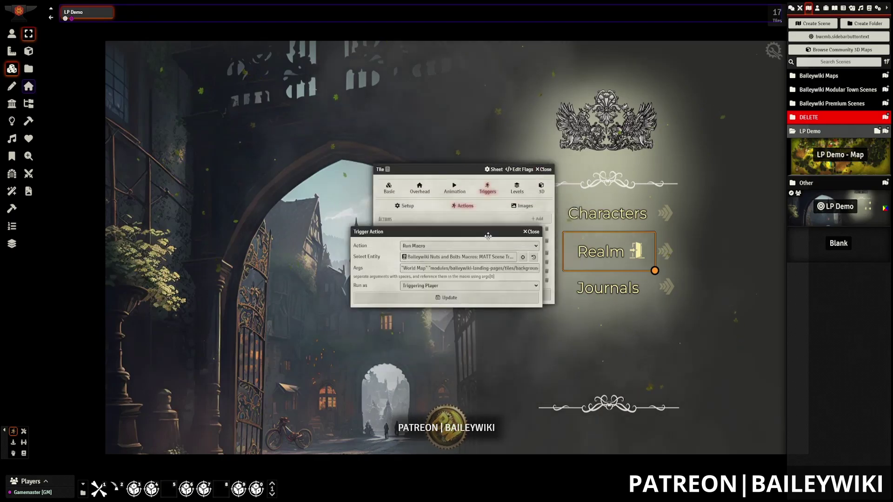
- Set the first macro argument to "LP Demo - Map", update the Realm tile and test its link from the landing page
click(404, 268)
drag(404, 269, 426, 268)
text(LP Demo - Map)
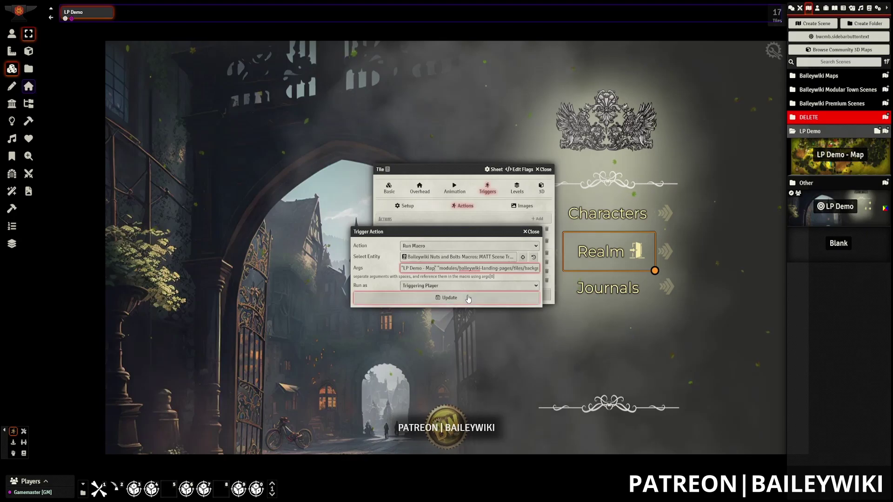
click(468, 298)
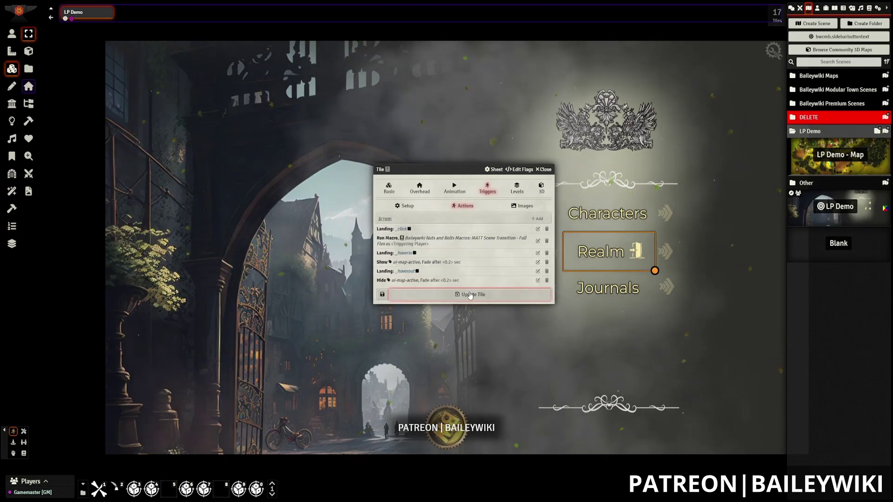
click(469, 295)
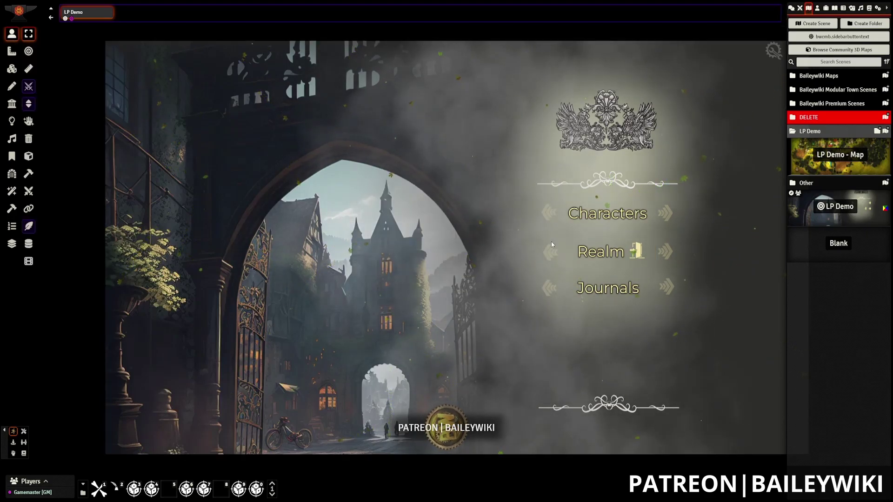
click(606, 251)
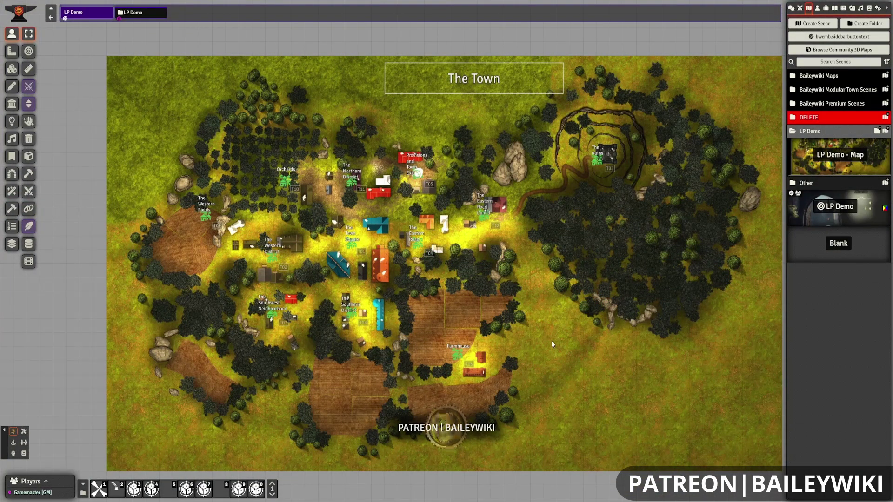
click(79, 16)
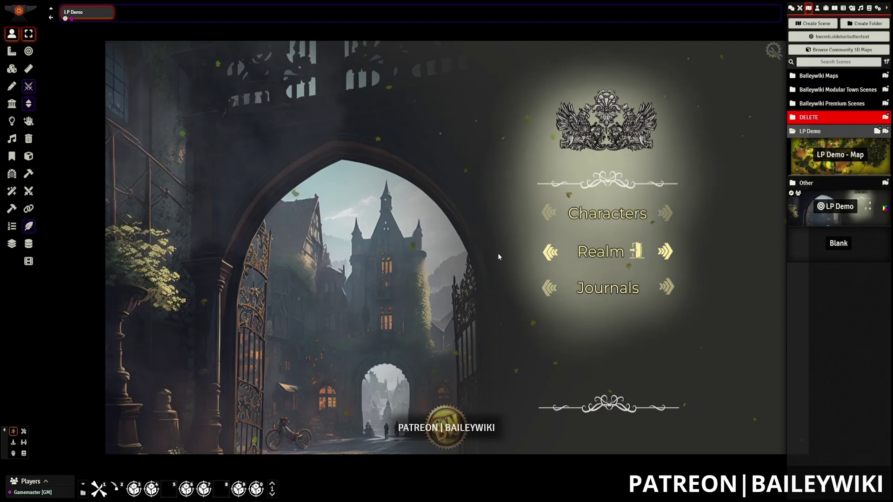
- Change the background image in the Realm tile's macro arguments to background-radiantlandscape-03.webp
click(12, 68)
double_click(614, 252)
click(538, 241)
click(481, 269)
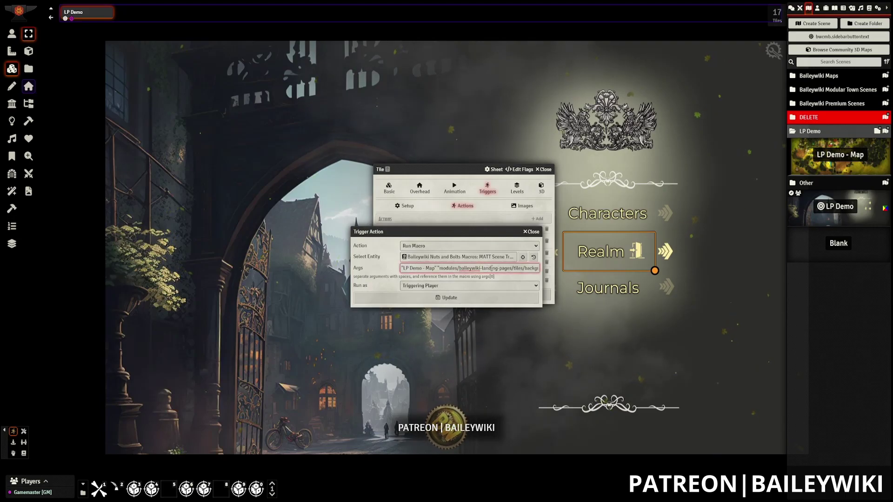
key(Right)
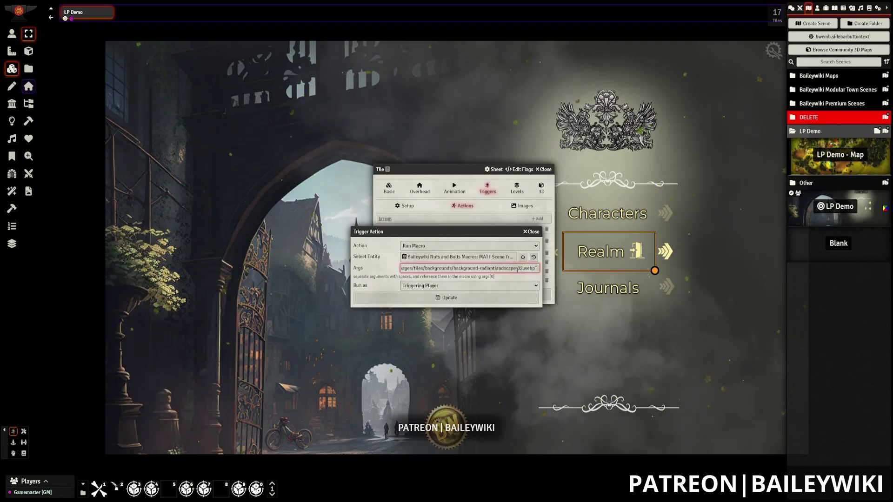
text(3.webp")
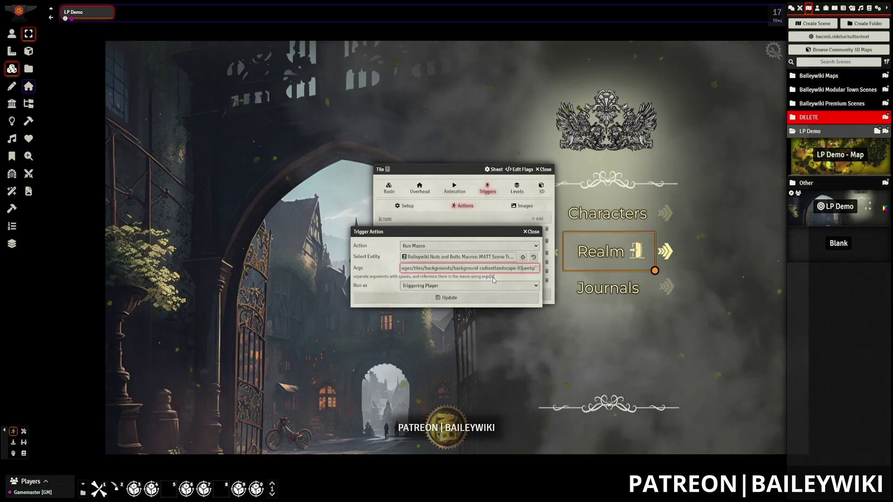
- Set the quote in the macro arguments to "I have taken the path less traveled..." and update the Realm tile
text( "Not all who wander are lost)
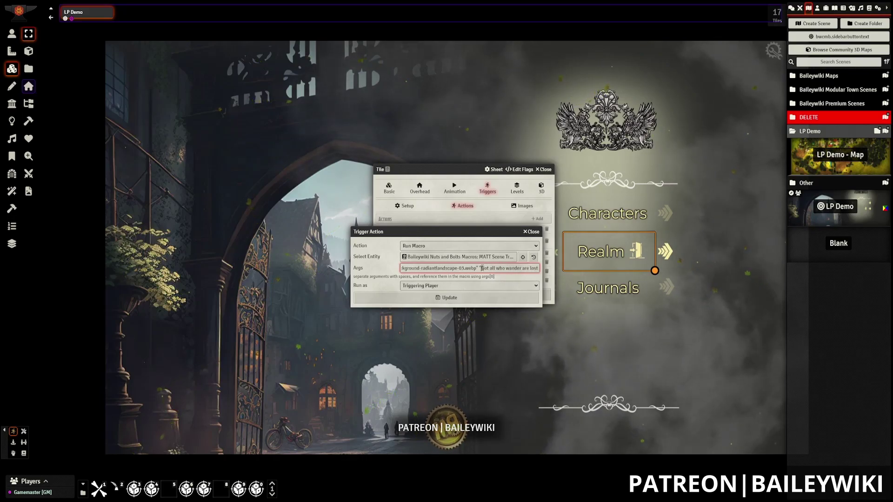
drag(482, 268, 552, 274)
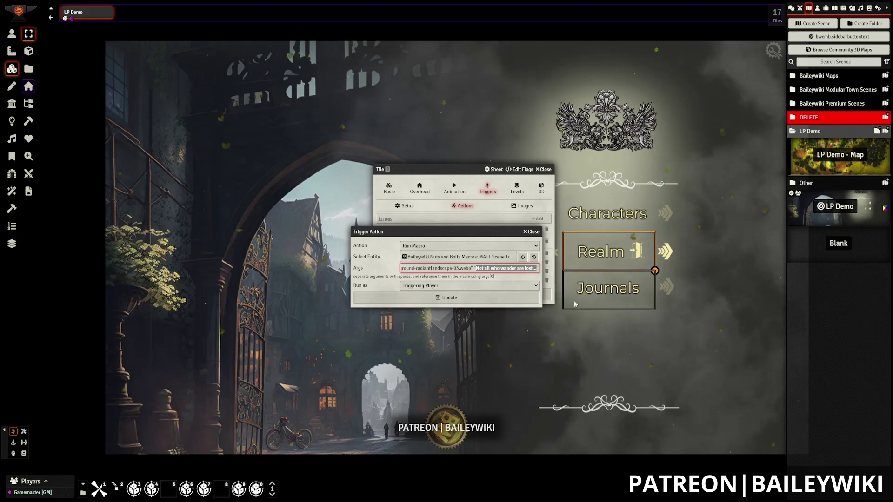
text(I have)
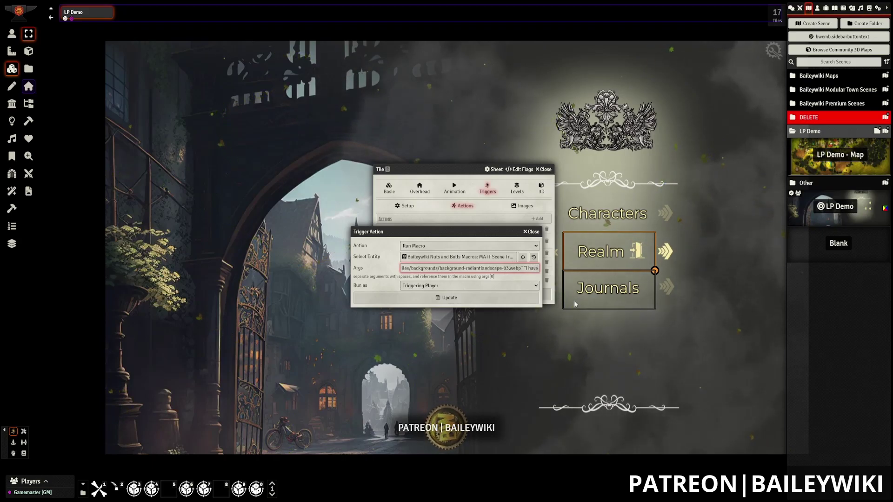
text( taken)
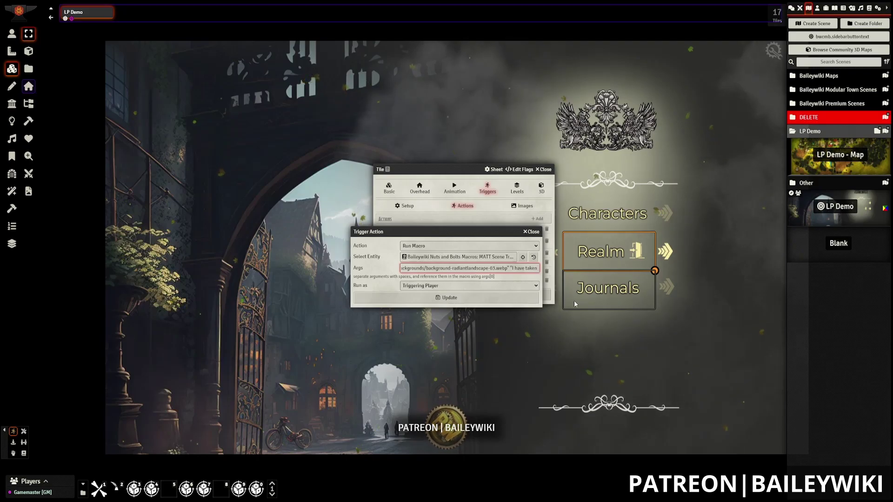
text( the path les)
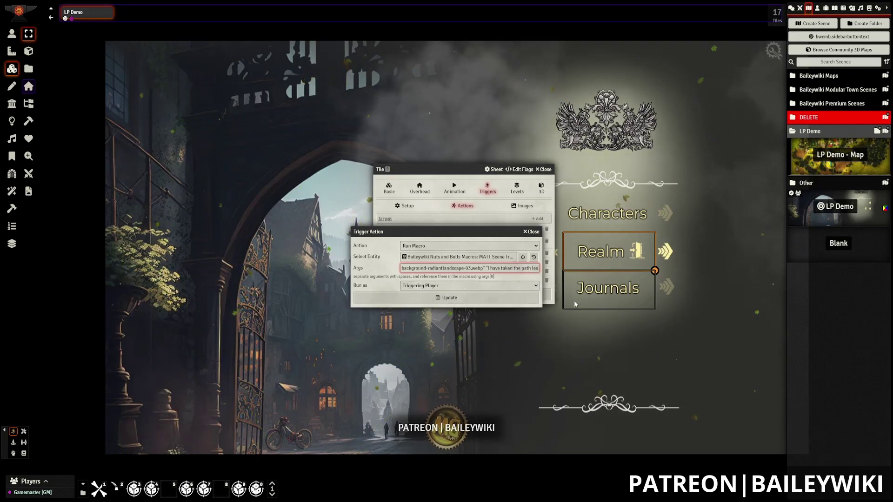
text(s traveled...)
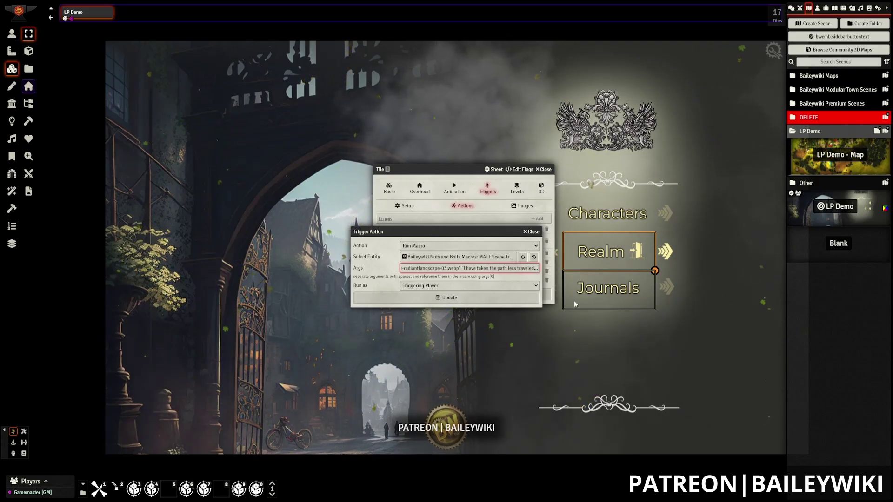
click(466, 300)
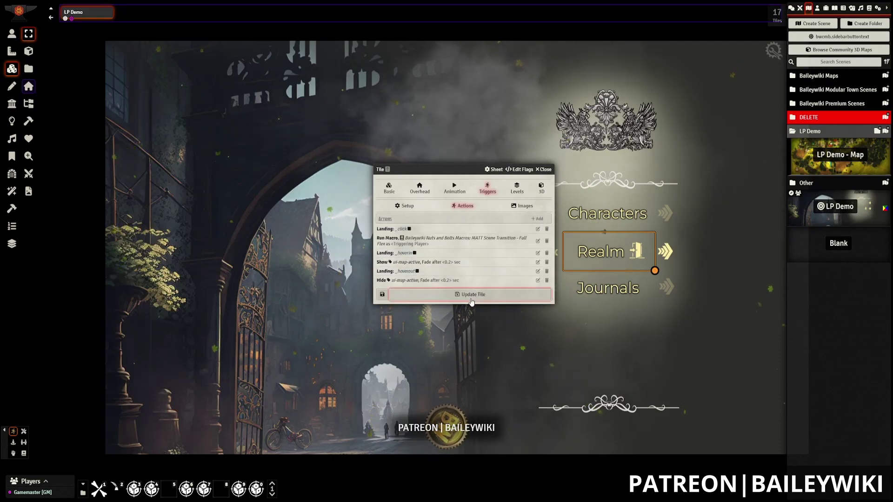
click(471, 297)
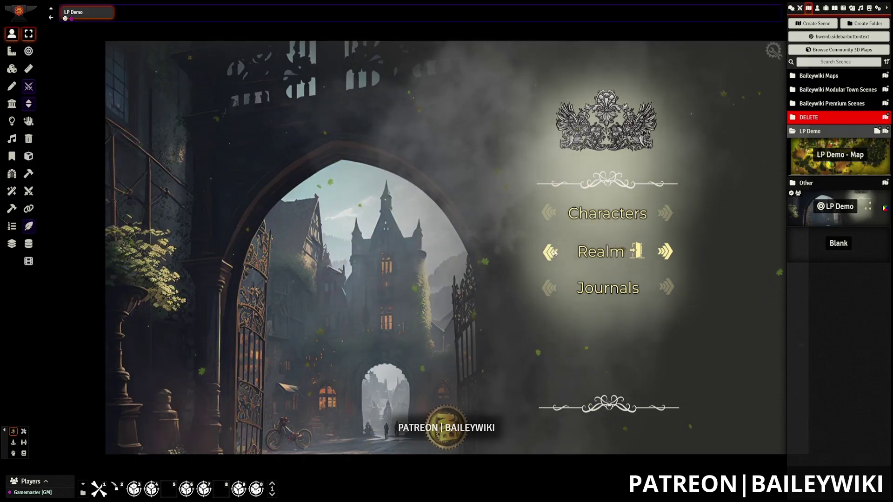
- Test the Realm tile's customized scene transition, then return to the LP Demo scene with the tile controls active
click(612, 254)
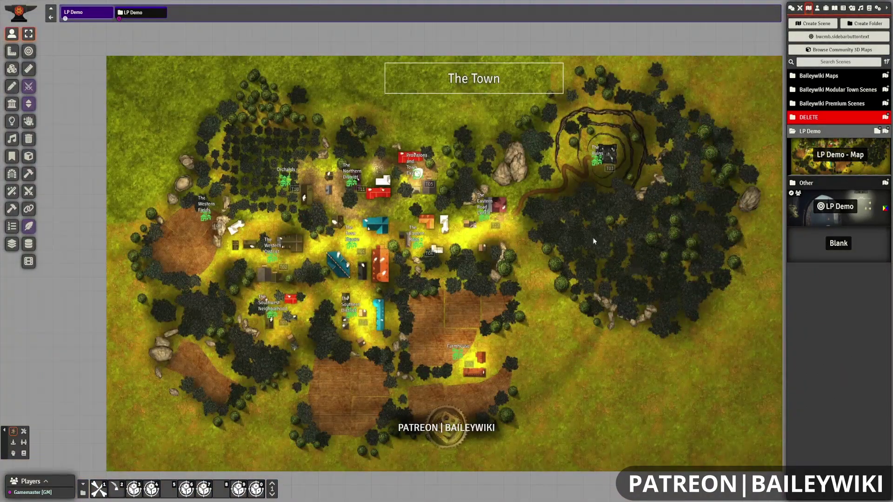
click(73, 17)
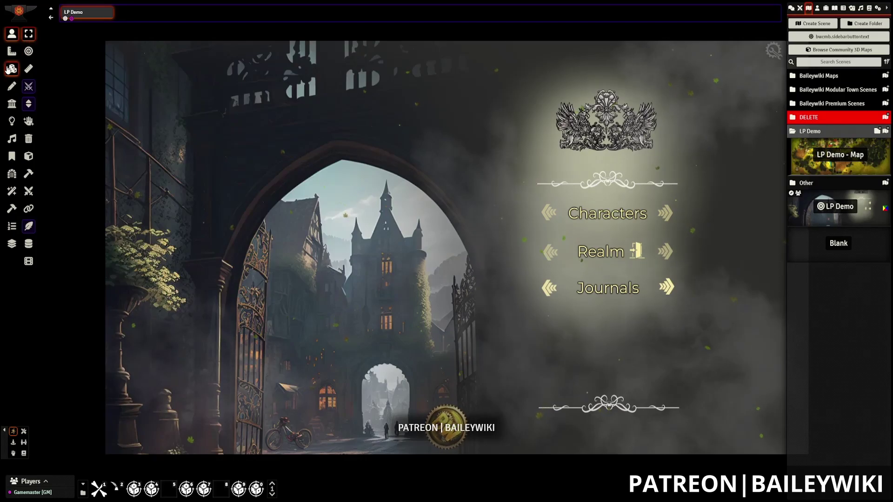
key(t)
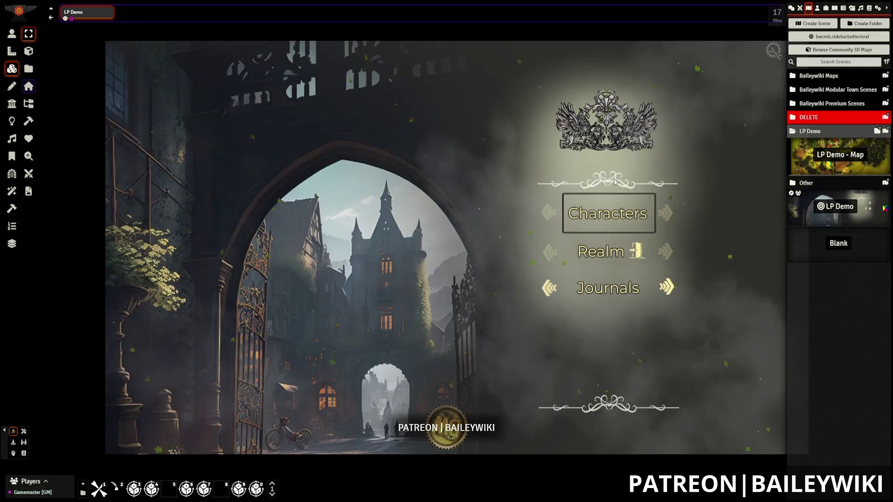